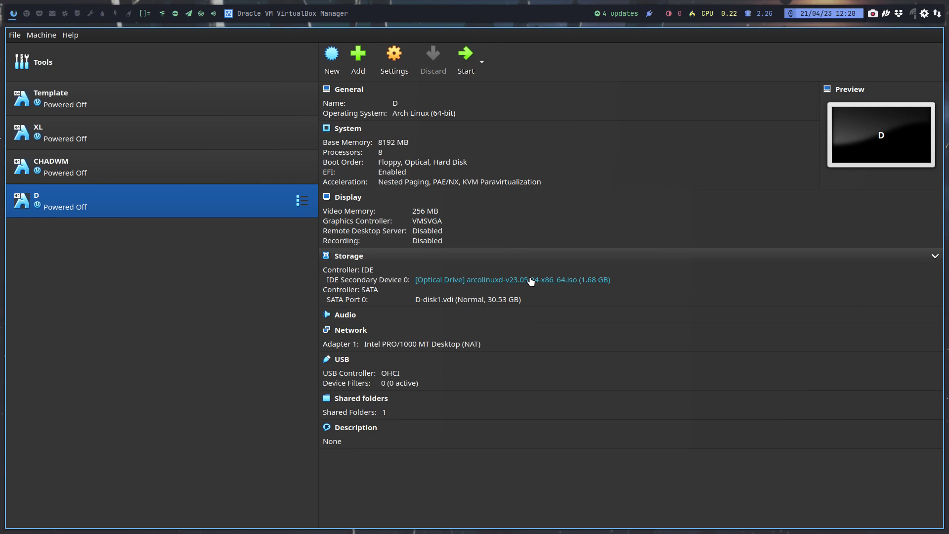
Step: Start the powered-off VM D from VirtualBox Manager to bring up its boot menu
{"action": "mouse_move", "coordinate": [529, 282]}
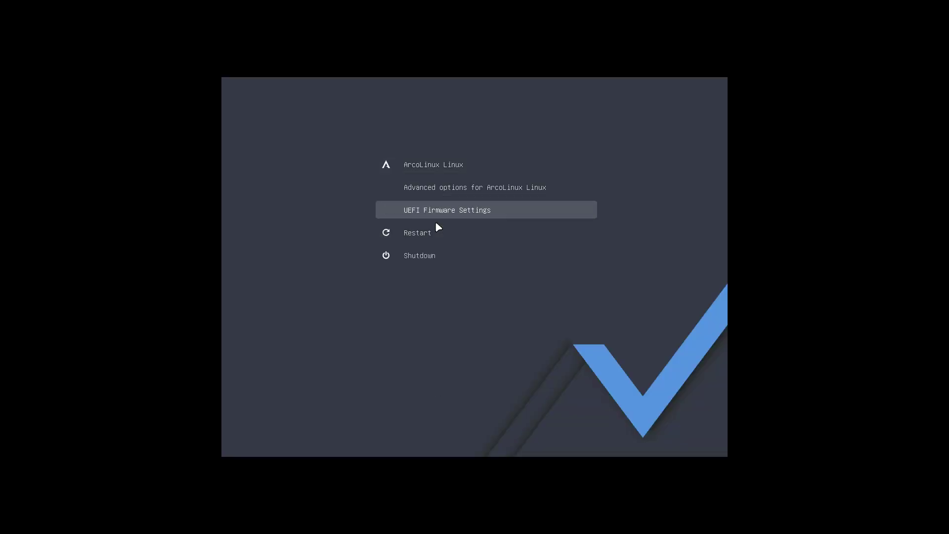
Step: Boot the VM from UEFI VBOX CD-ROM through the firmware's Boot Manager
{"action": "key", "text": "Return"}
{"action": "key", "text": "Down"}
{"action": "key", "text": "Down"}
{"action": "key", "text": "Return"}
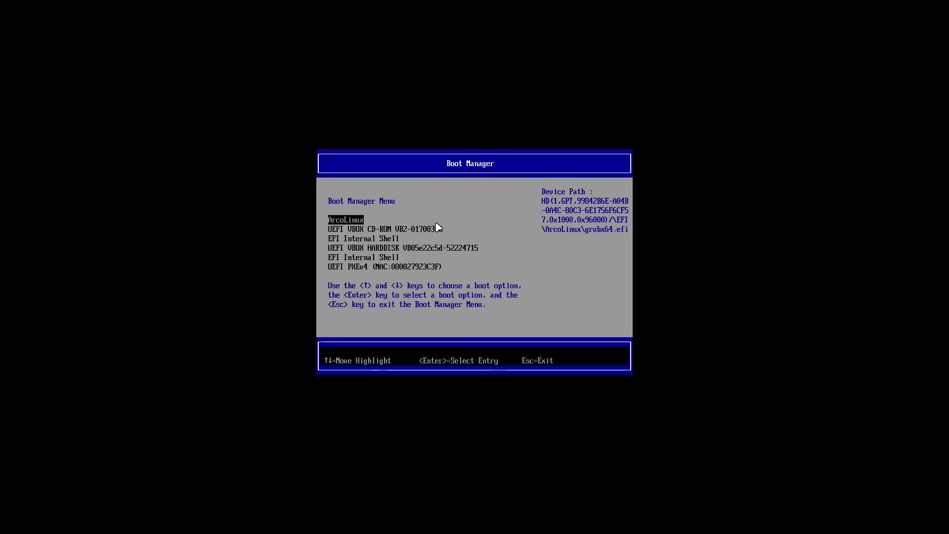
{"action": "key", "text": "Down"}
{"action": "key", "text": "Return"}
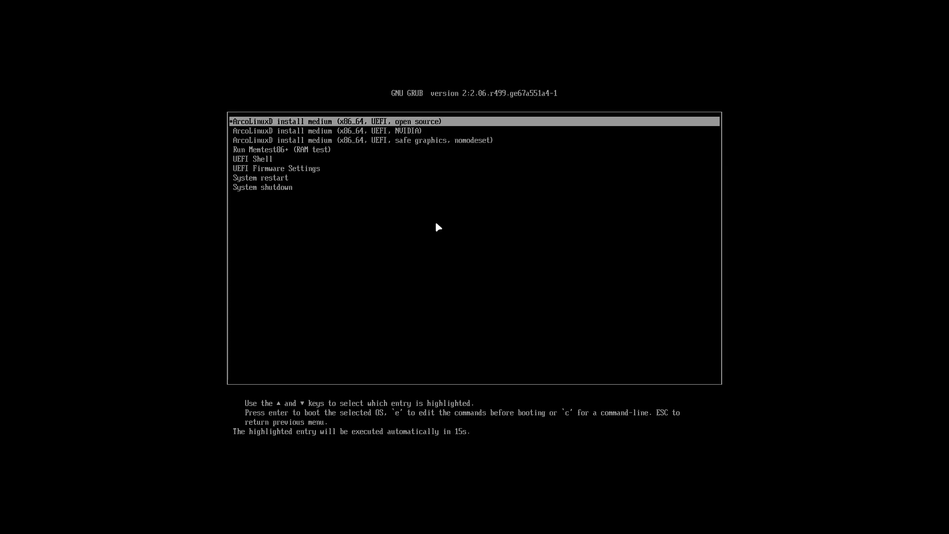
{"action": "key", "text": "Down"}
{"action": "key", "text": "Down"}
Step: Halt the GRUB countdown and move past the NVIDIA entry to the nomodeset entry
{"action": "key", "text": "Up"}
{"action": "key", "text": "Up"}
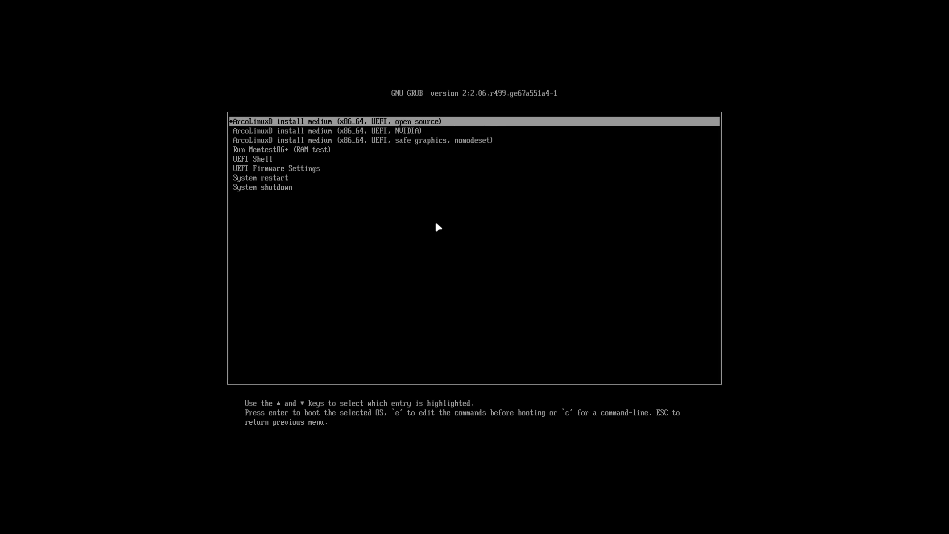
{"action": "key", "text": "Down"}
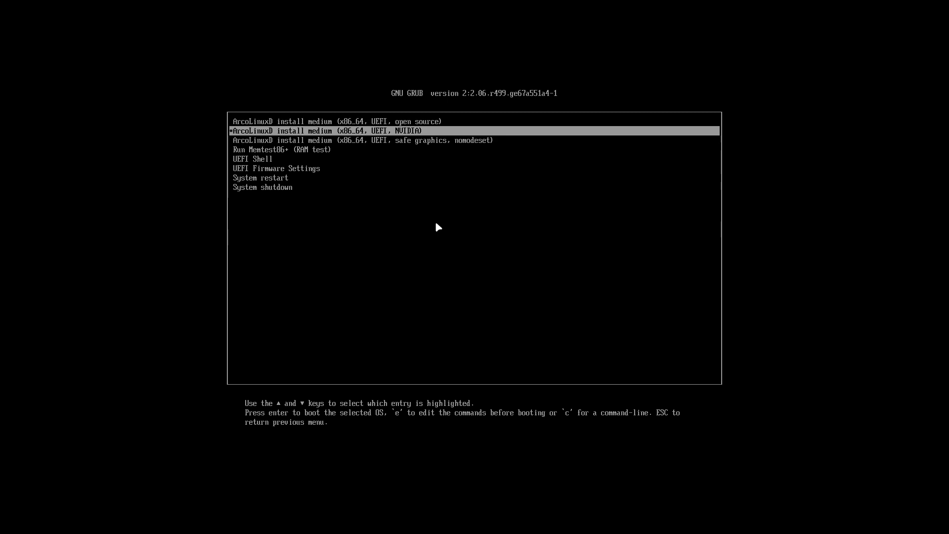
{"action": "key", "text": "Down"}
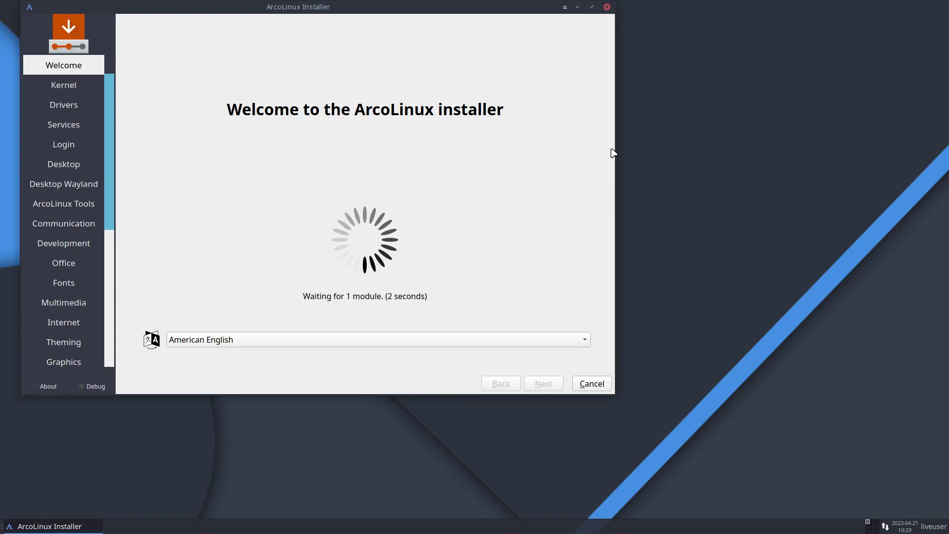
Step: Center the installer and page through Kernel, Drivers, Services, Login and Desktop to Desktop Wayland
{"action": "left_click_drag", "start_coordinate": [400, 12], "coordinate": [514, 78]}
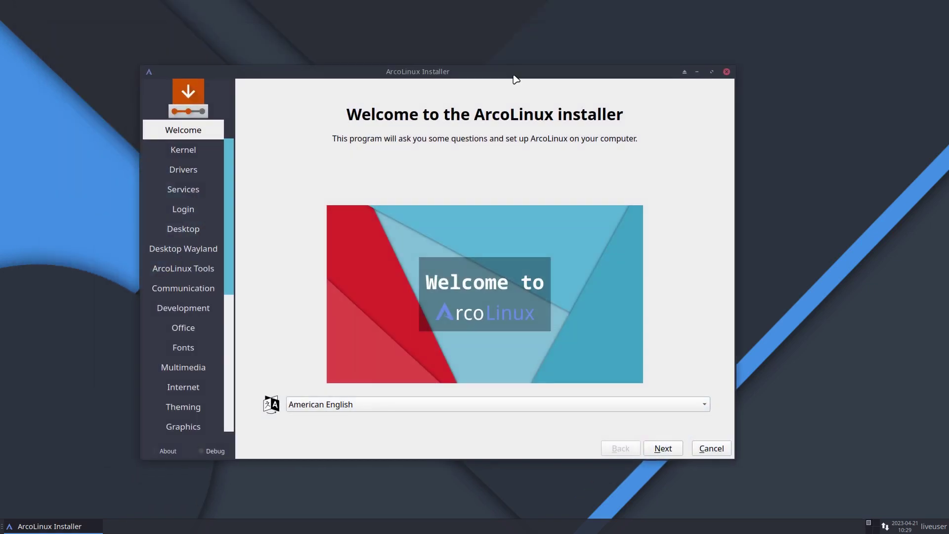
{"action": "left_click", "coordinate": [662, 448]}
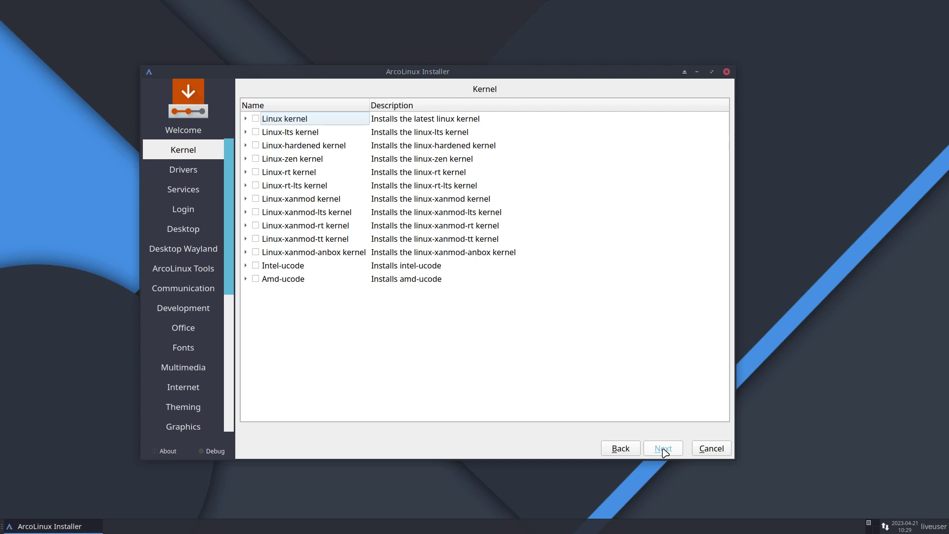
{"action": "left_click", "coordinate": [662, 448]}
{"action": "left_click", "coordinate": [663, 448]}
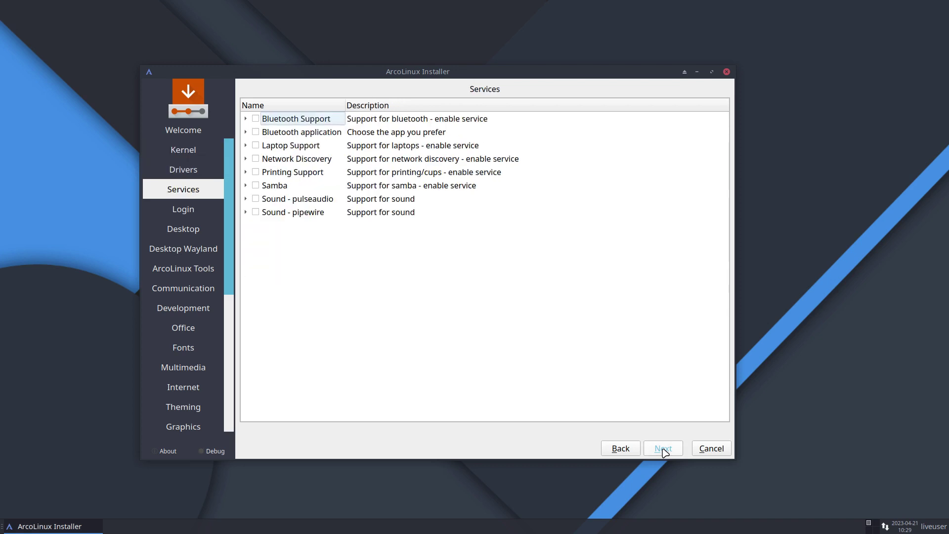
{"action": "left_click", "coordinate": [662, 449]}
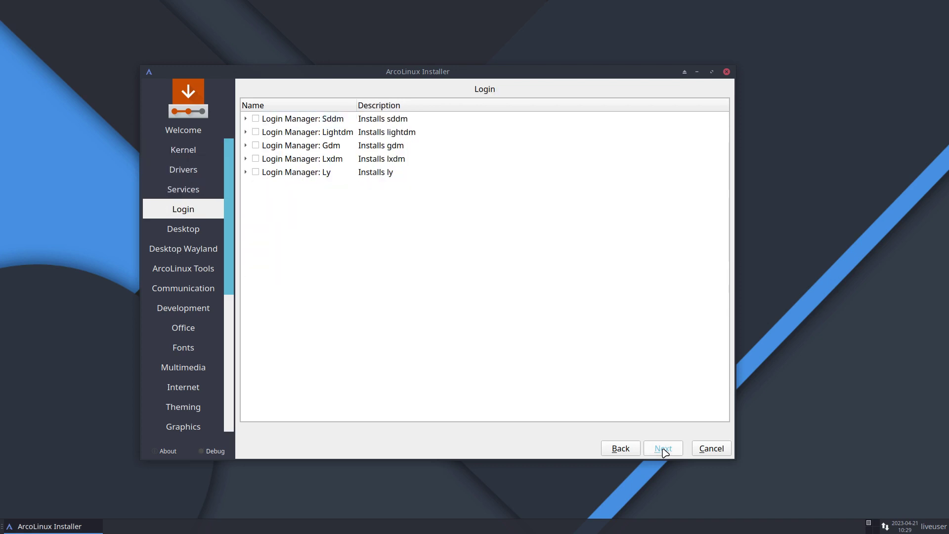
{"action": "left_click", "coordinate": [663, 448]}
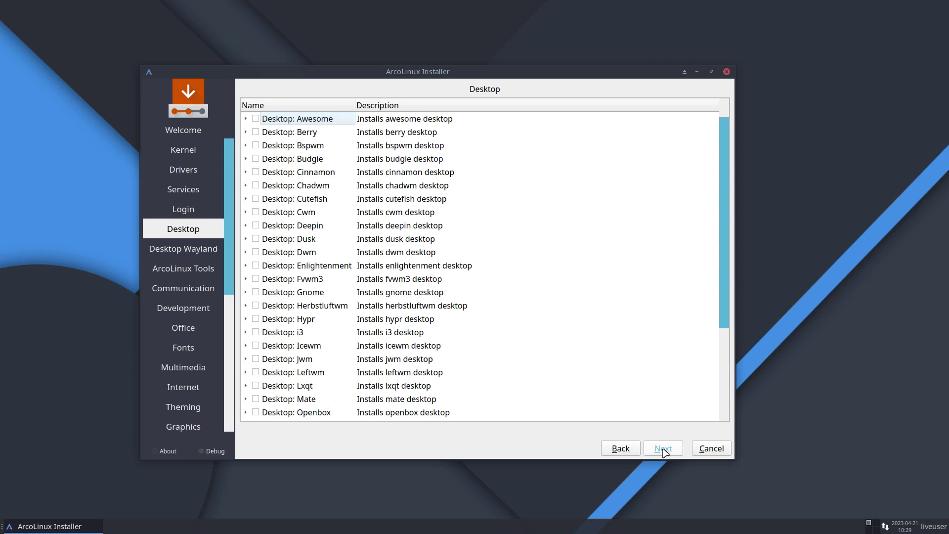
{"action": "left_click", "coordinate": [663, 448]}
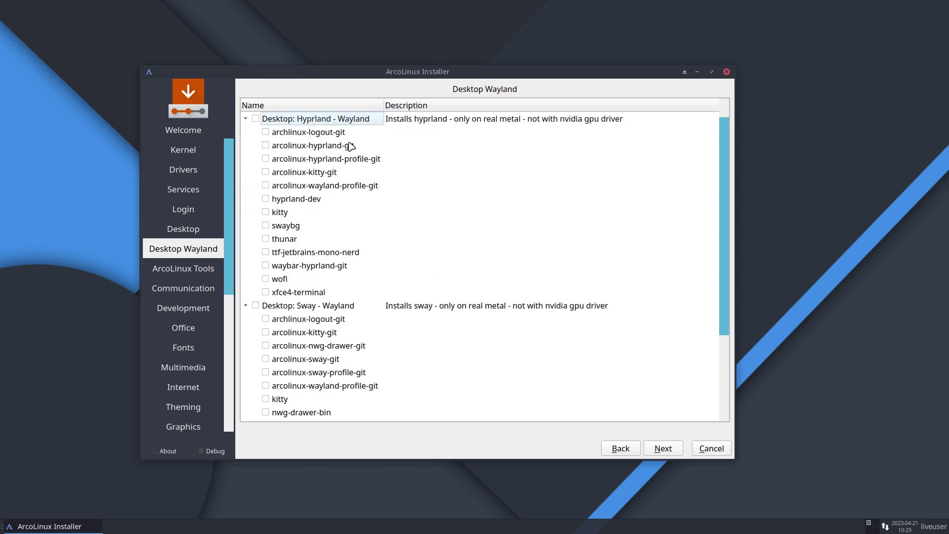
{"action": "left_click", "coordinate": [623, 451]}
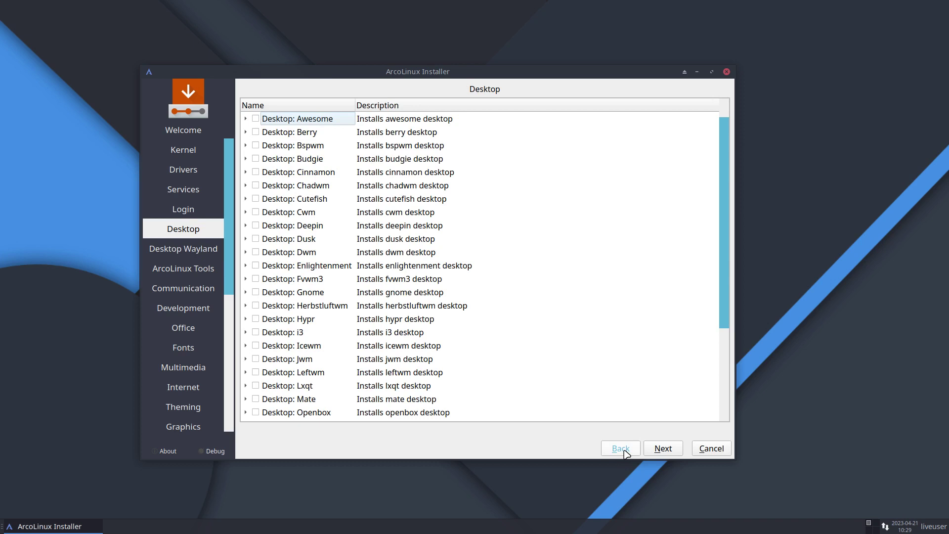
{"action": "left_click", "coordinate": [658, 445]}
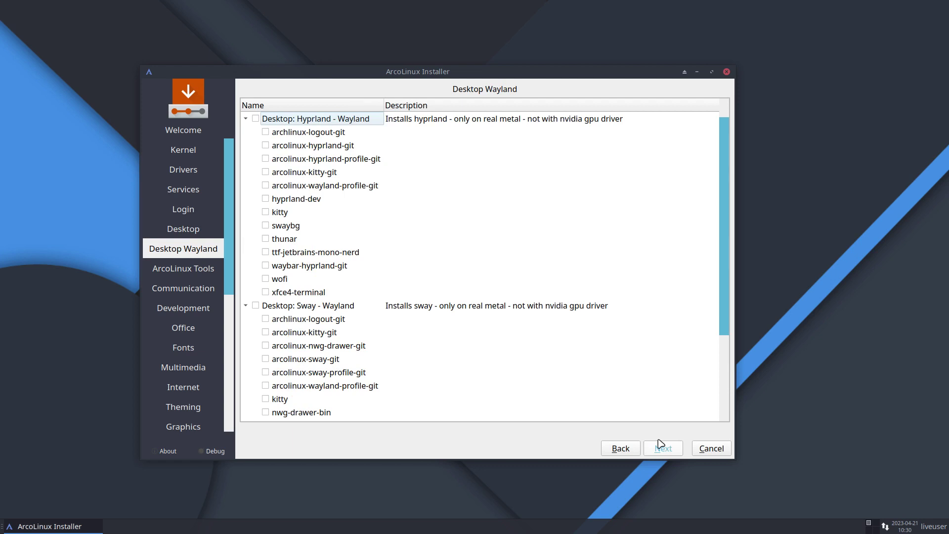
Step: Check arcolinux-hyprland-git, arcolinux-hyprland-profile-git and arcolinux-wayland-profile-git under Hyprland - Wayland
{"action": "left_click", "coordinate": [347, 147]}
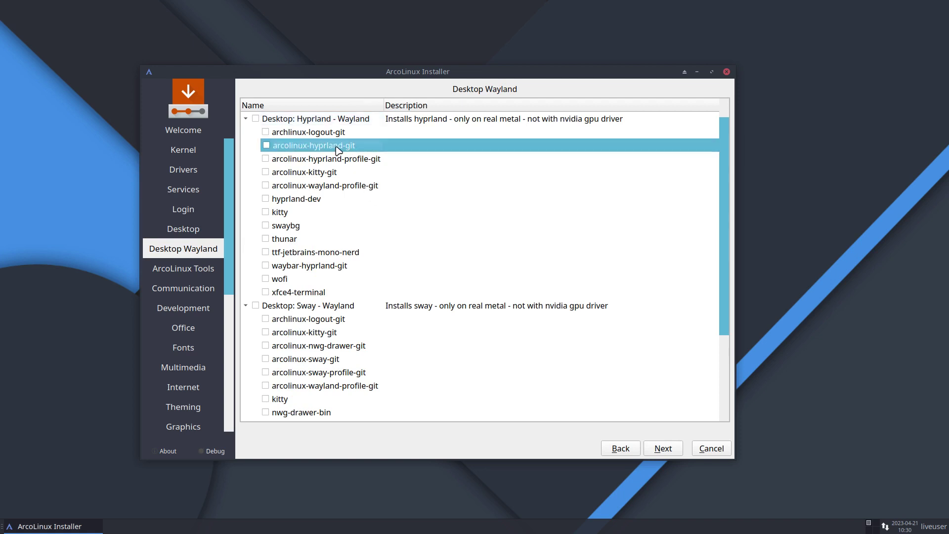
{"action": "left_click", "coordinate": [266, 146]}
{"action": "left_click", "coordinate": [265, 159]}
{"action": "left_click", "coordinate": [265, 188]}
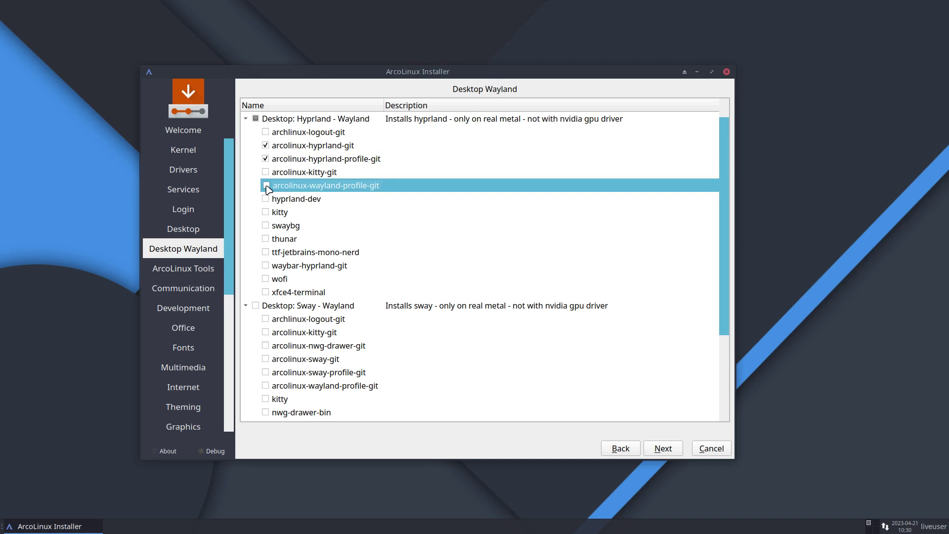
{"action": "left_click", "coordinate": [266, 186]}
Step: Open a terminal in the Desktop folder and switch the keyboard layout with setxkbmap be
{"action": "right_click", "coordinate": [386, 497]}
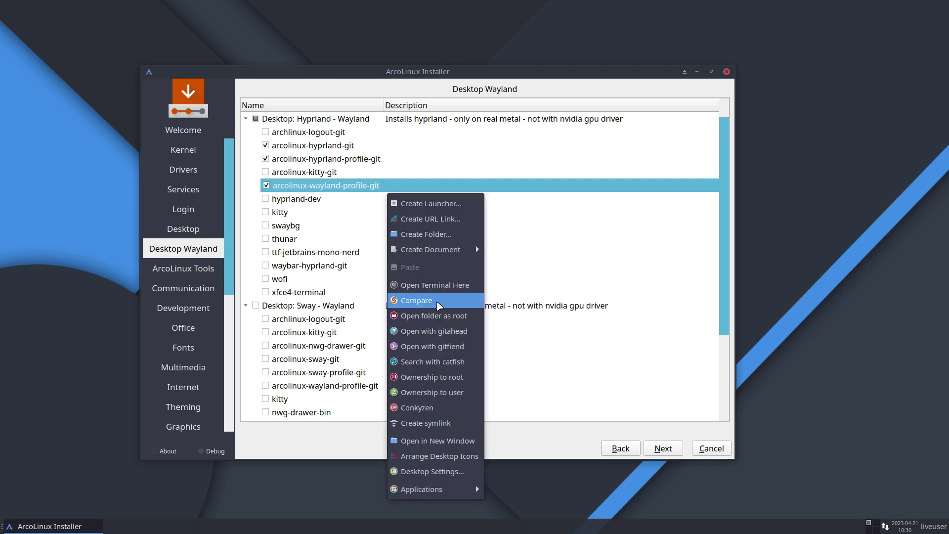
{"action": "left_click", "coordinate": [444, 286]}
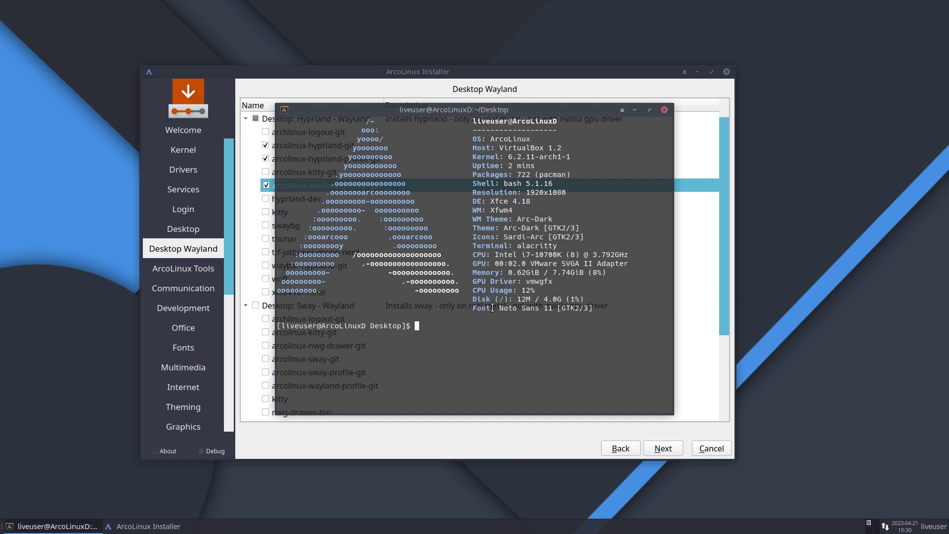
{"action": "type", "text": "sudo pqc;qn"}
{"action": "key", "text": "BackSpace"}
{"action": "key", "text": "BackSpace"}
{"action": "key", "text": "BackSpace"}
{"action": "key", "text": "BackSpace"}
{"action": "key", "text": "BackSpace"}
{"action": "key", "text": "BackSpace"}
{"action": "key", "text": "BackSpace"}
{"action": "key", "text": "BackSpace"}
{"action": "key", "text": "BackSpace"}
{"action": "key", "text": "BackSpace"}
{"action": "key", "text": "BackSpace"}
{"action": "type", "text": "setxkbmap be"}
{"action": "key", "text": "Return"}
Step: Attempt installing hyprland with sudo pacman -Sy, answer n, then close the terminal
{"action": "type", "text": "sudo "}
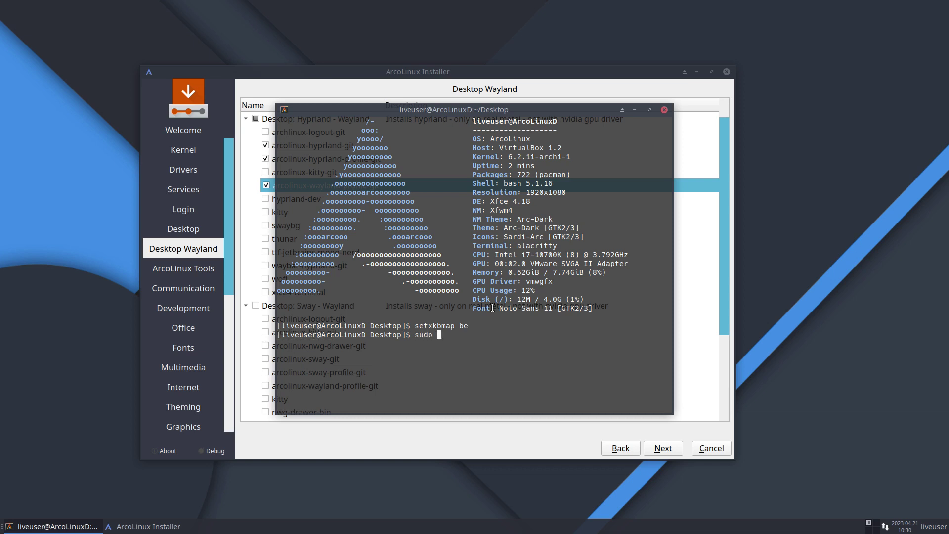
{"action": "type", "text": "pacman -Sy hypreland"}
{"action": "key", "text": "Return"}
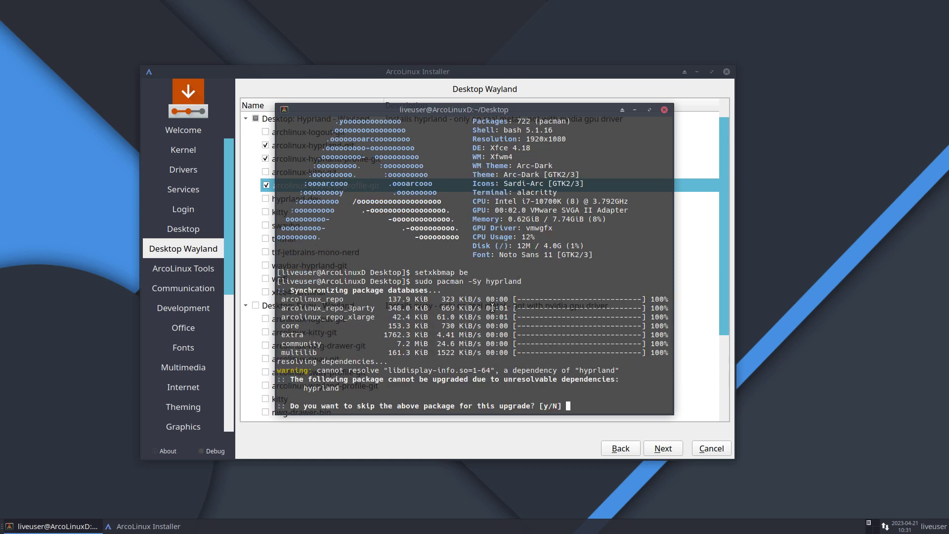
{"action": "type", "text": "n"}
{"action": "key", "text": "Return"}
{"action": "key", "text": "Up"}
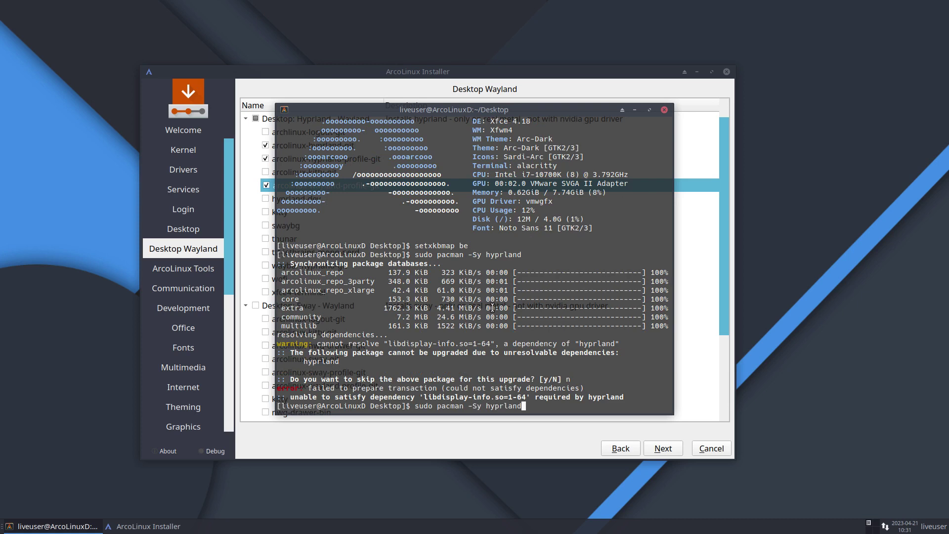
{"action": "key", "text": "Tab"}
{"action": "key", "text": "Tab"}
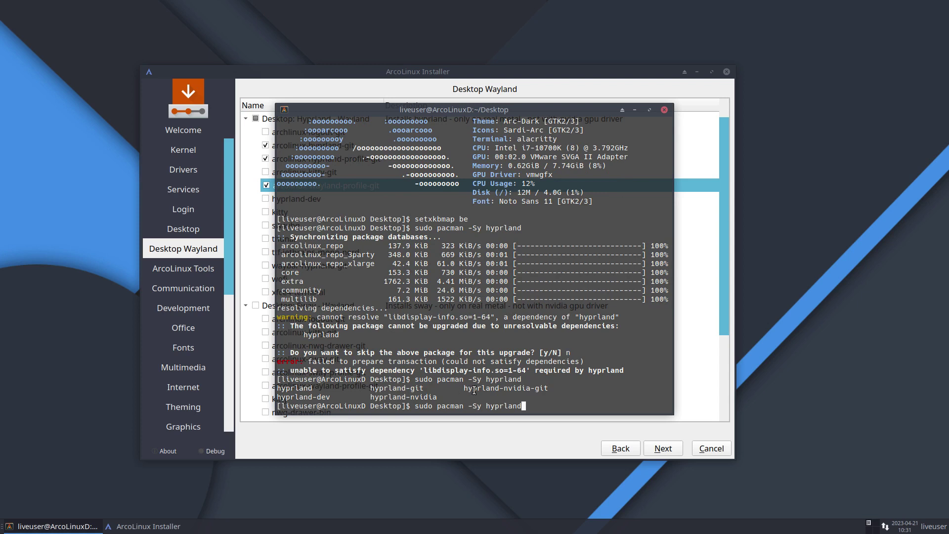
{"action": "key", "text": "alt+F4"}
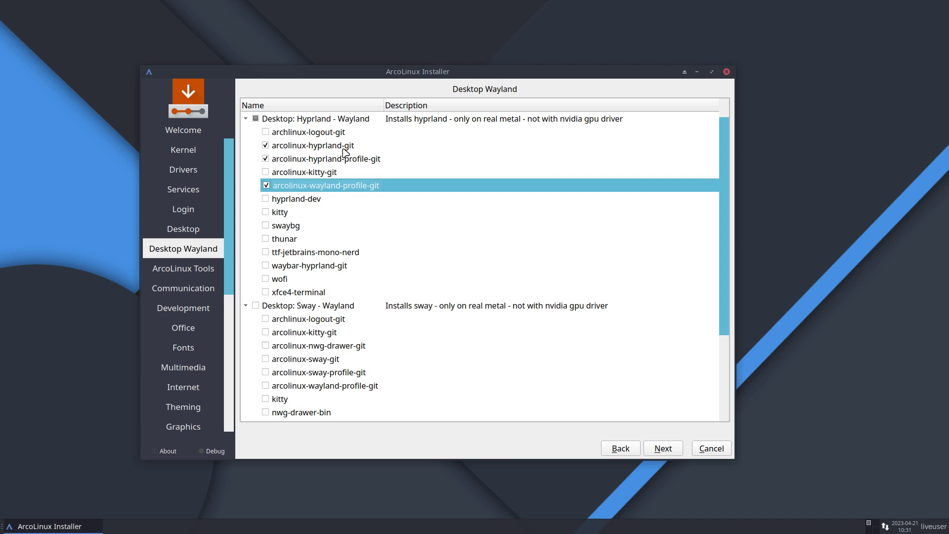
Step: Select the hyprland-dev, kitty, swaybg, thunar and ttf-jetbrains-mono-nerd package rows
{"action": "left_click", "coordinate": [306, 198]}
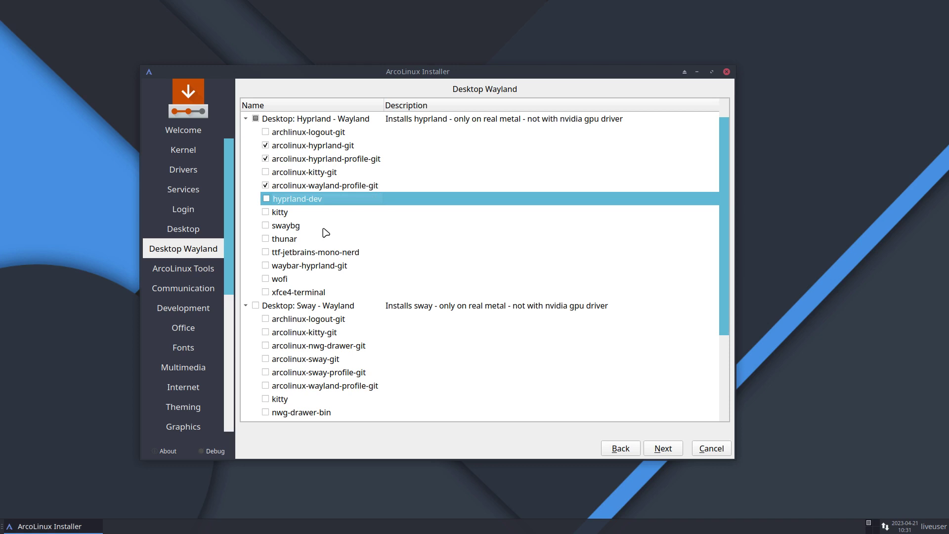
{"action": "left_click", "coordinate": [274, 214]}
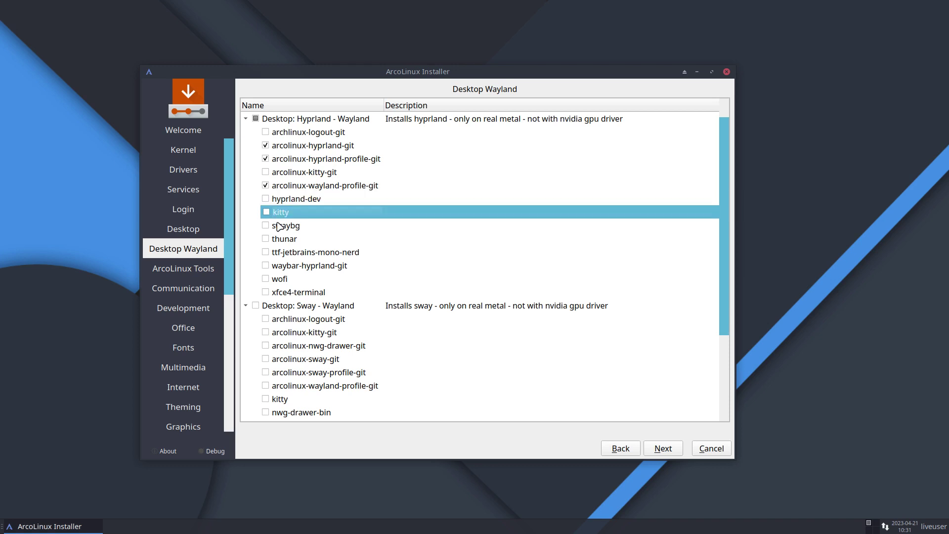
{"action": "left_click", "coordinate": [279, 226]}
{"action": "left_click", "coordinate": [288, 241]}
{"action": "left_click", "coordinate": [291, 253]}
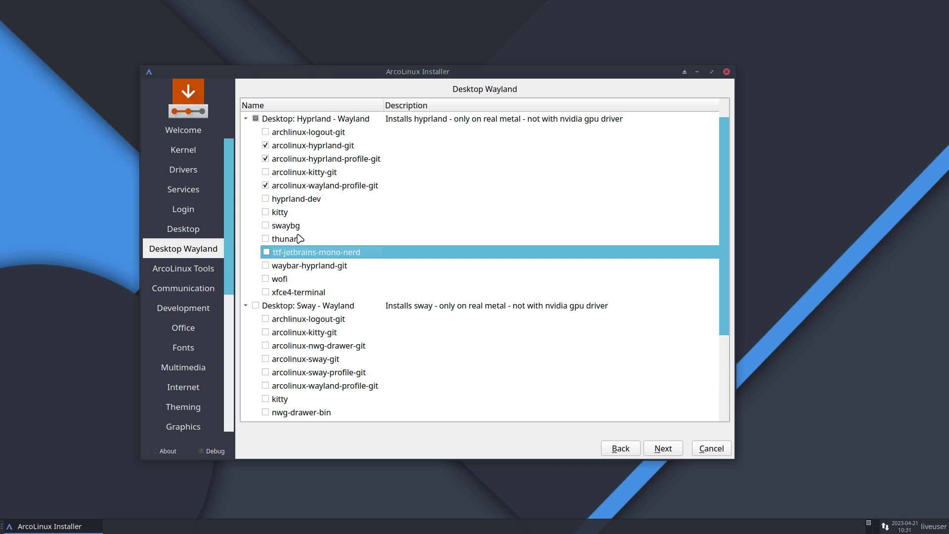
Step: Toggle the Hyprland and Sway group checkboxes, revisiting via Back/Next, leaving Sway unticked
{"action": "left_click", "coordinate": [255, 119]}
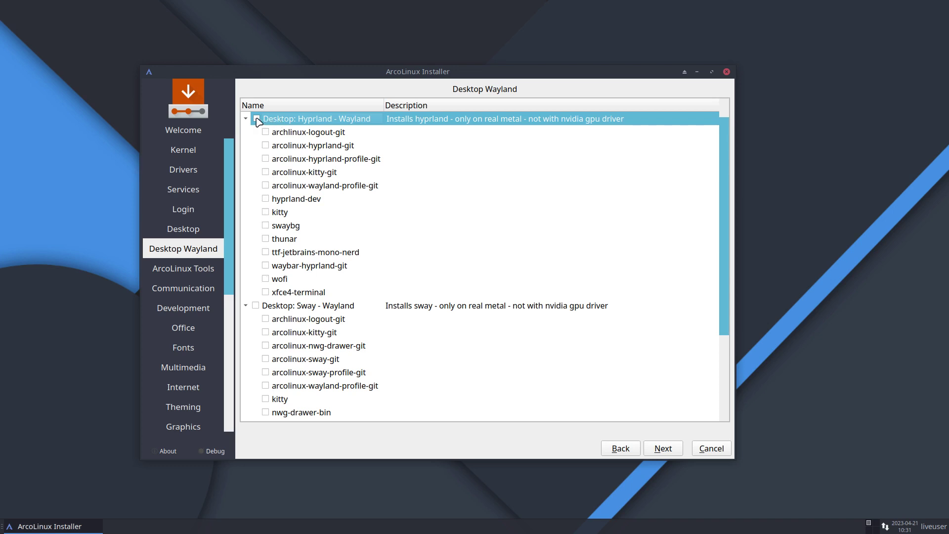
{"action": "left_click", "coordinate": [256, 305]}
{"action": "left_click", "coordinate": [619, 449]}
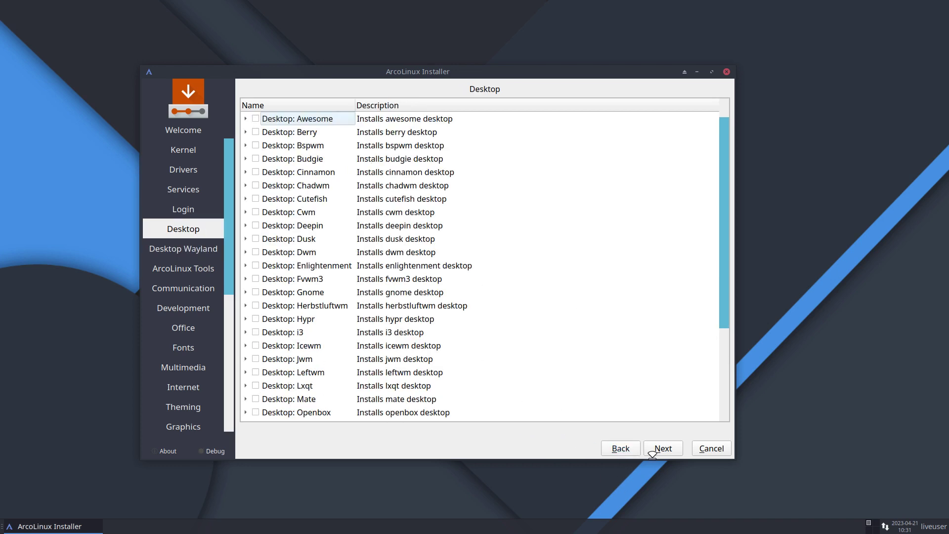
{"action": "left_click", "coordinate": [667, 450]}
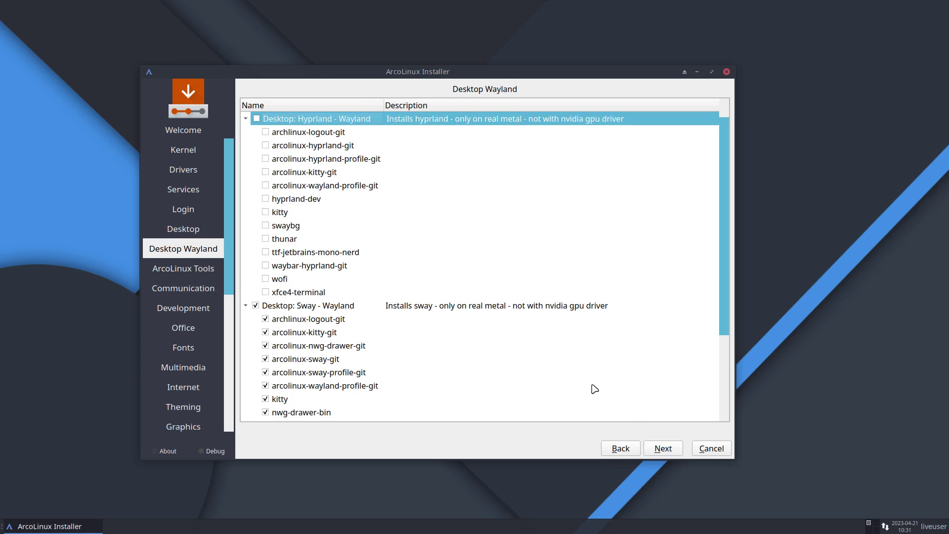
{"action": "left_click", "coordinate": [255, 305]}
Step: Restart into the firmware boot manager and choose the NVIDIA GRUB entry
{"action": "left_click", "coordinate": [725, 493]}
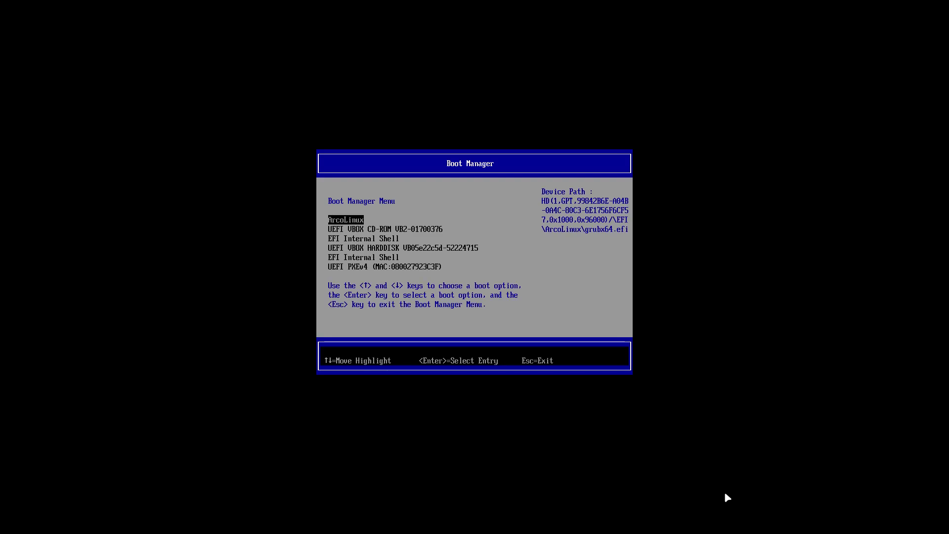
{"action": "key", "text": "Down"}
{"action": "key", "text": "Return"}
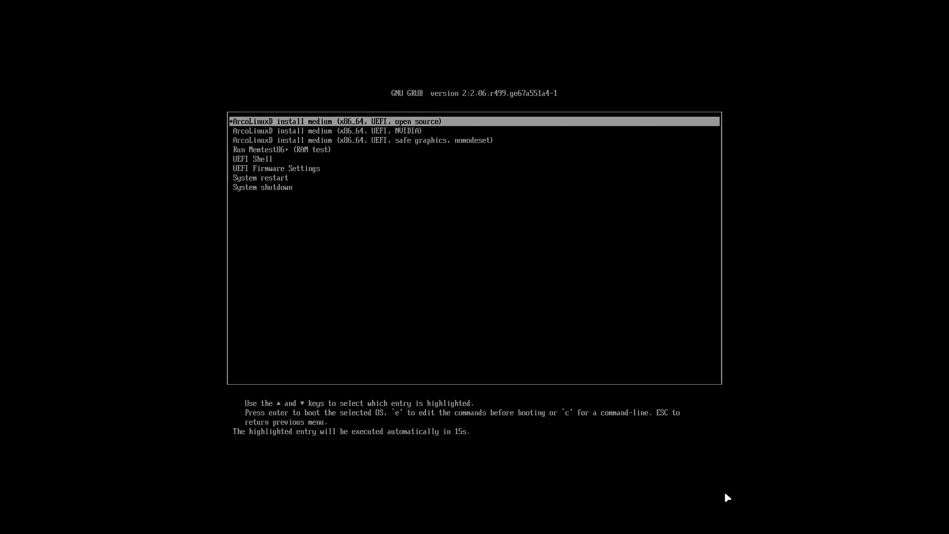
{"action": "key", "text": "Down"}
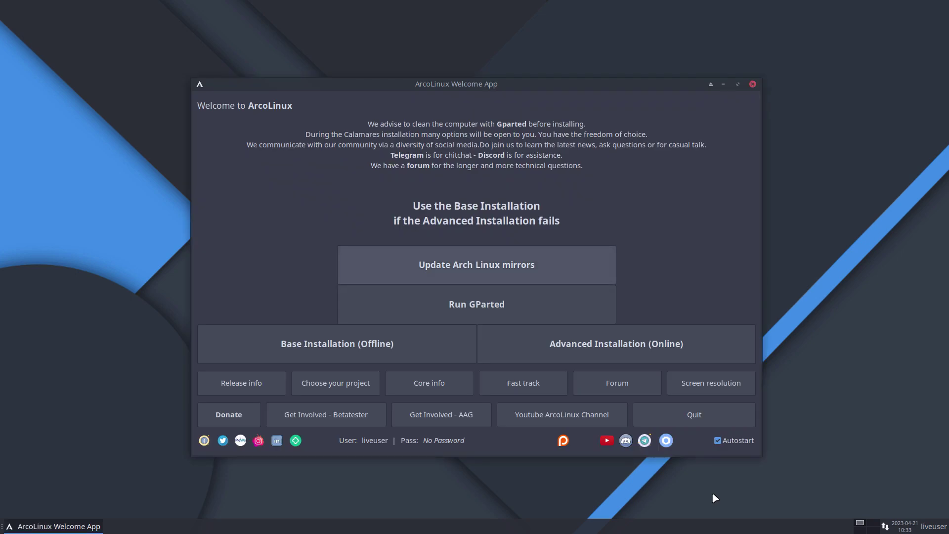
Step: Close the Welcome App and page back and forth through the installer to Drivers
{"action": "left_click", "coordinate": [692, 415]}
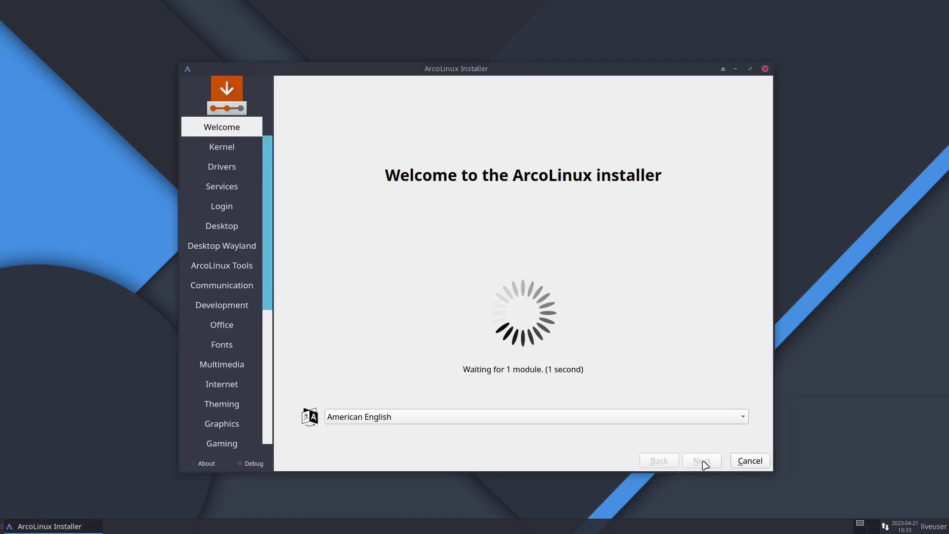
{"action": "left_click", "coordinate": [702, 461]}
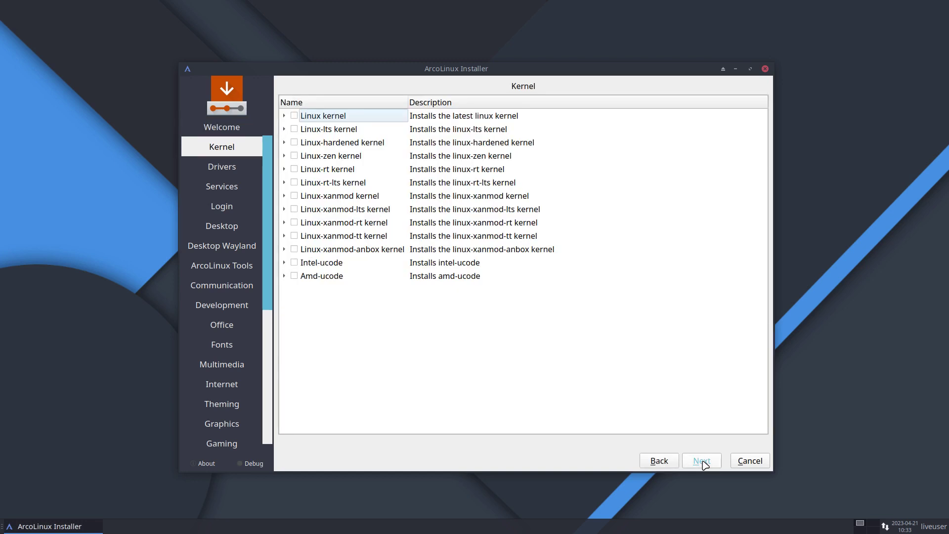
{"action": "left_click", "coordinate": [702, 461]}
{"action": "left_click", "coordinate": [701, 461]}
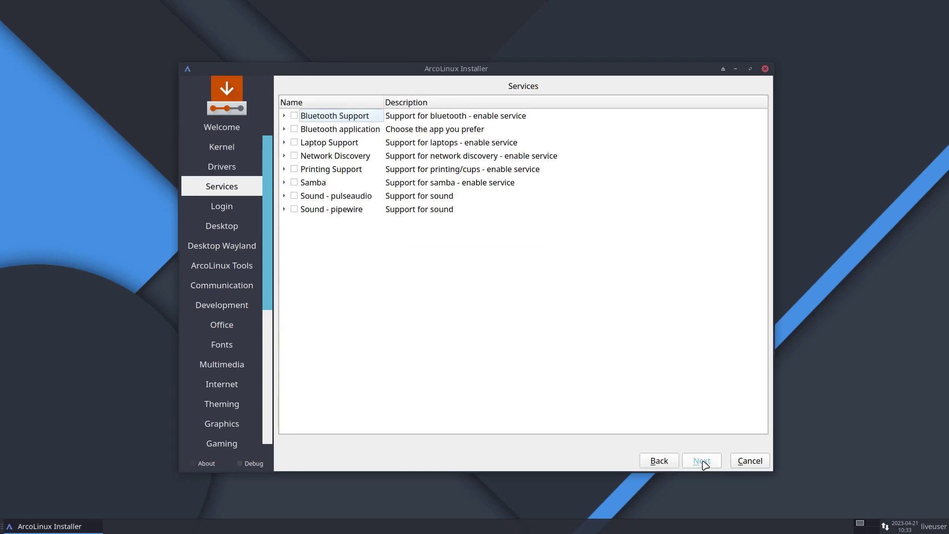
{"action": "left_click", "coordinate": [702, 461]}
{"action": "left_click", "coordinate": [666, 460]}
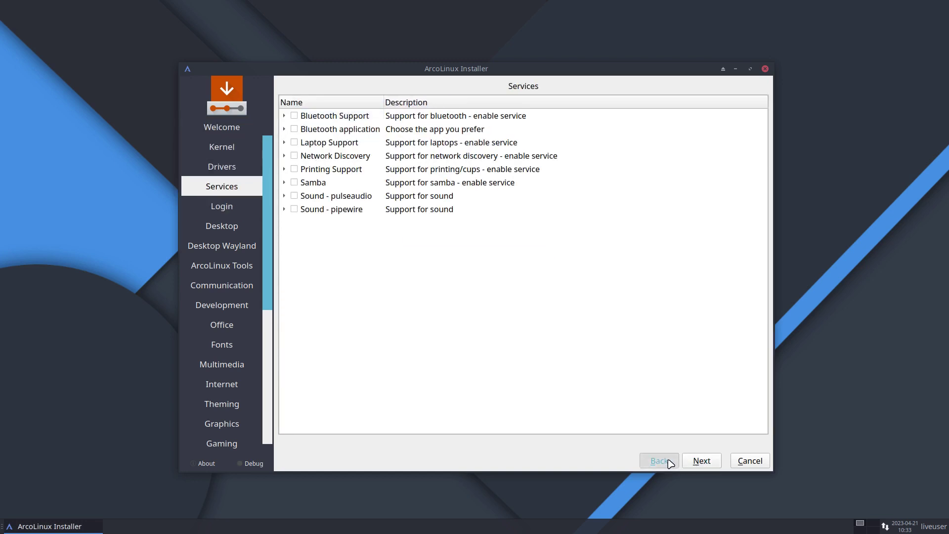
{"action": "left_click", "coordinate": [667, 461]}
{"action": "left_click", "coordinate": [669, 462]}
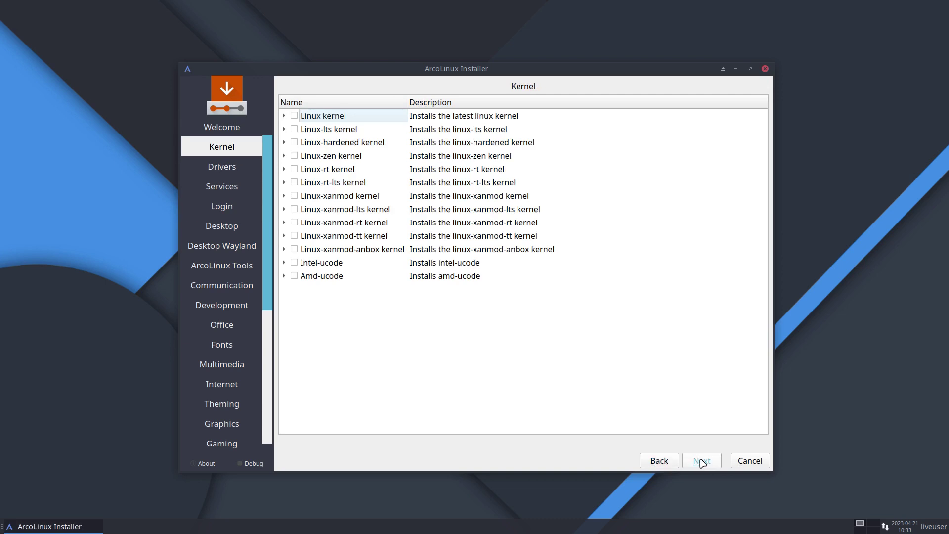
{"action": "left_click", "coordinate": [663, 461]}
{"action": "left_click", "coordinate": [701, 463]}
{"action": "left_click", "coordinate": [708, 463]}
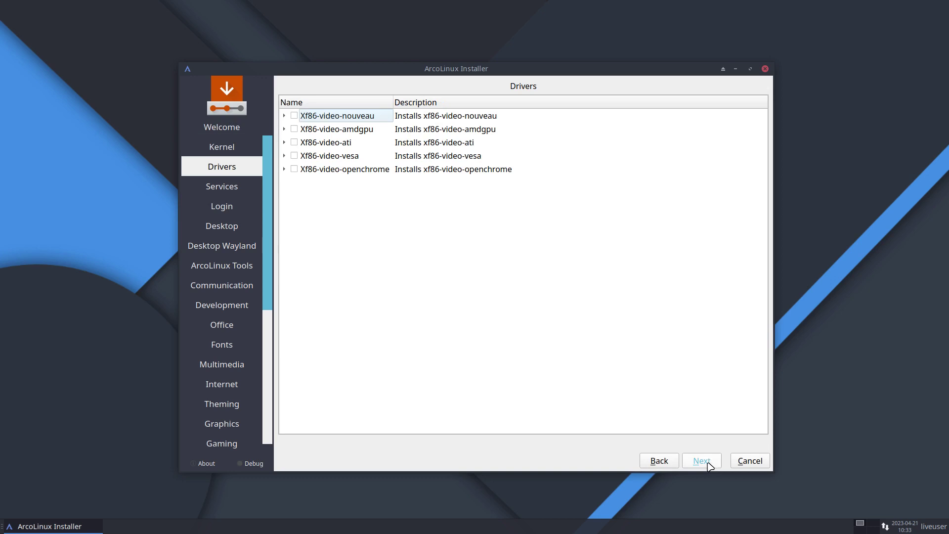
Step: Choose Sound - pulseaudio on Services and Sddm as the login manager
{"action": "left_click", "coordinate": [384, 132]}
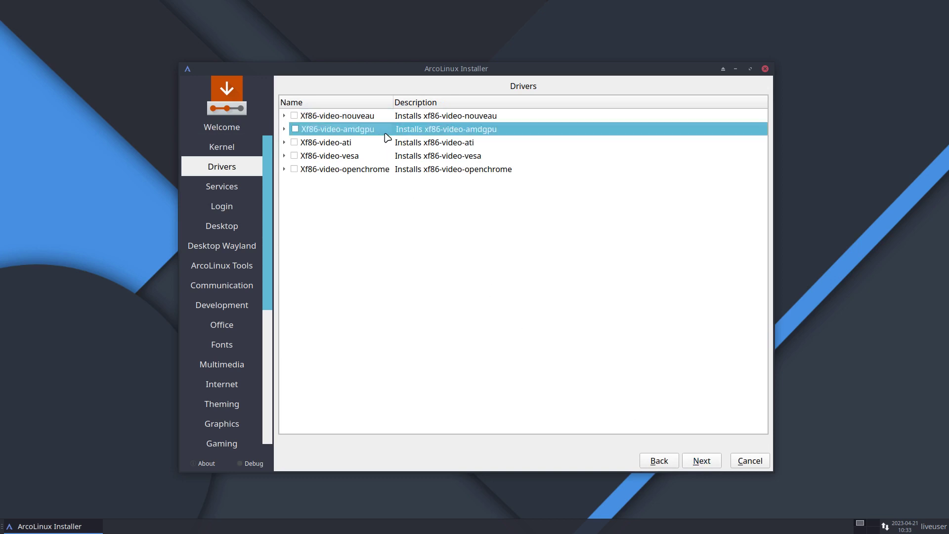
{"action": "left_click", "coordinate": [697, 464]}
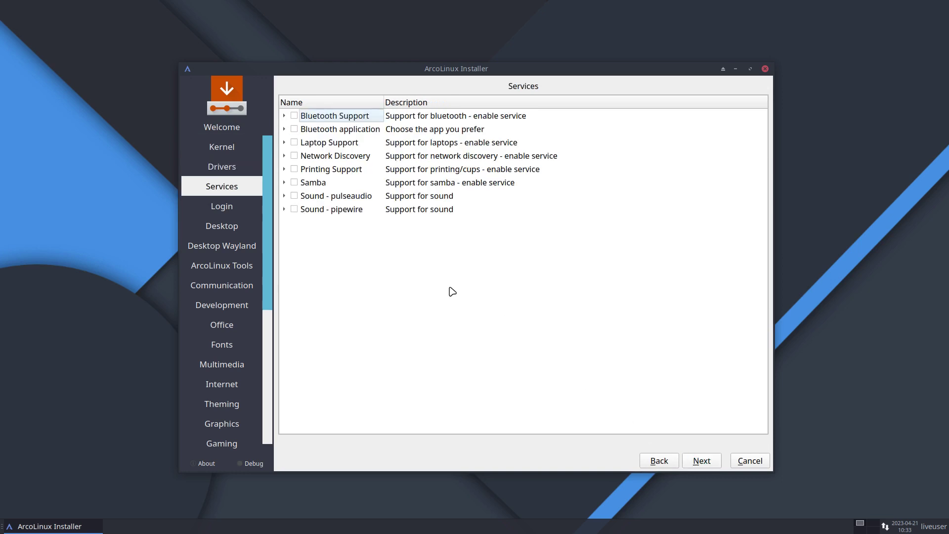
{"action": "left_click", "coordinate": [295, 210]}
{"action": "left_click", "coordinate": [294, 196]}
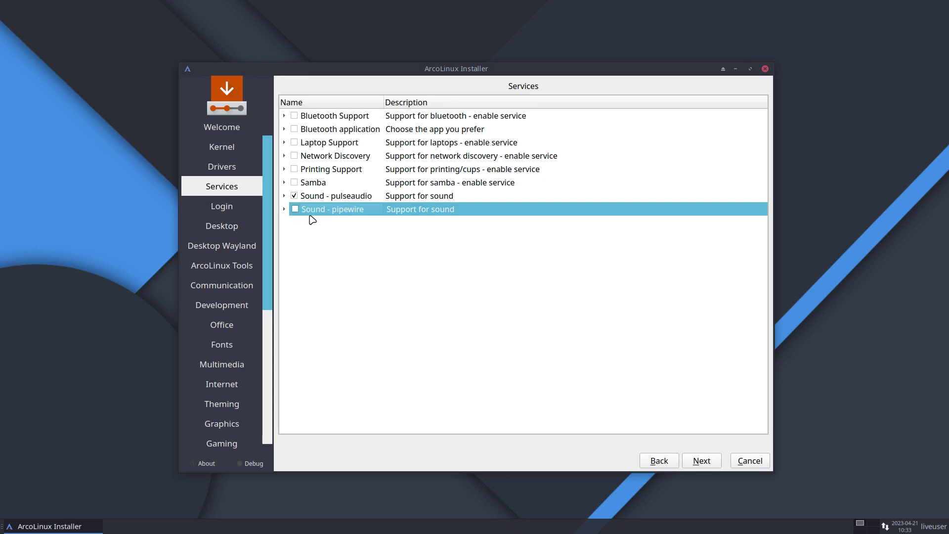
{"action": "left_click", "coordinate": [702, 460]}
{"action": "left_click", "coordinate": [294, 116]}
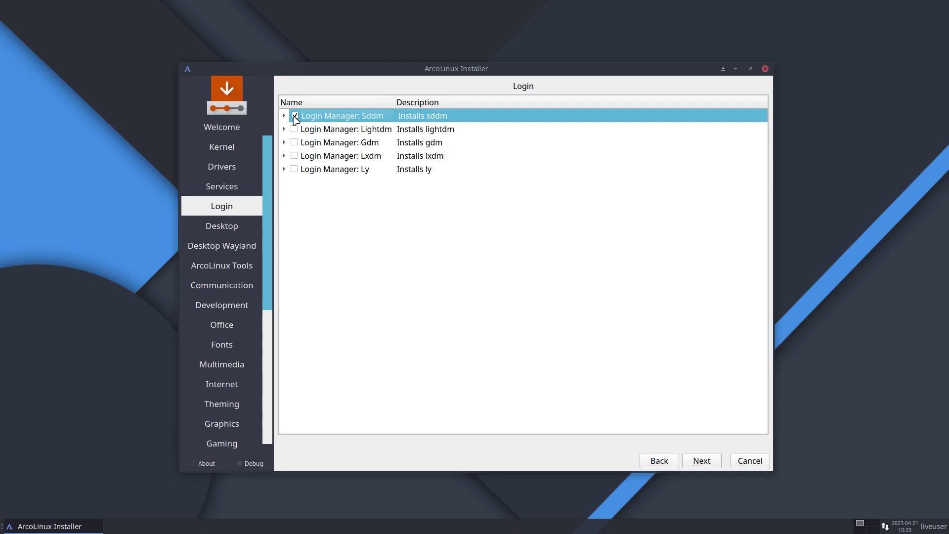
Step: Advance past the Desktop page to Desktop Wayland and tick the entire Hyprland - Wayland group
{"action": "left_click", "coordinate": [698, 462]}
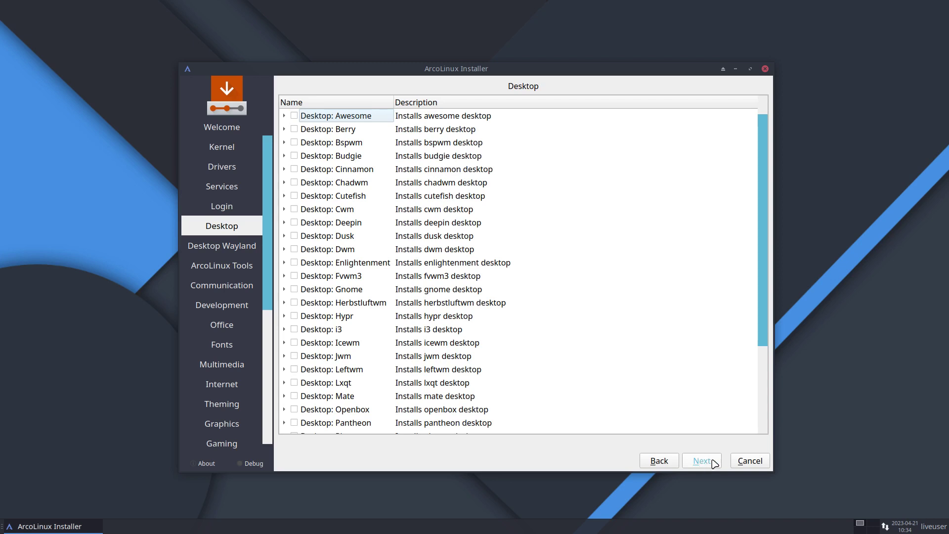
{"action": "left_click", "coordinate": [707, 462]}
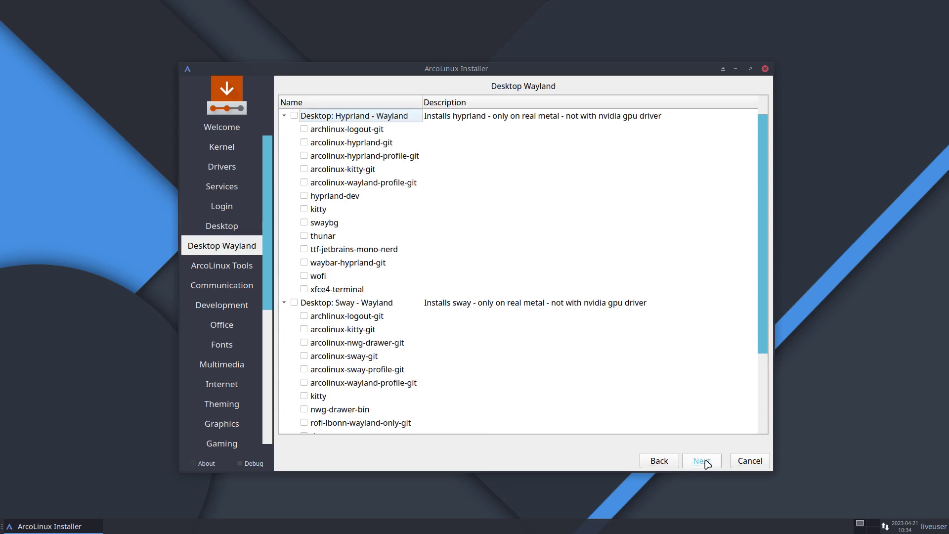
{"action": "left_click", "coordinate": [294, 116]}
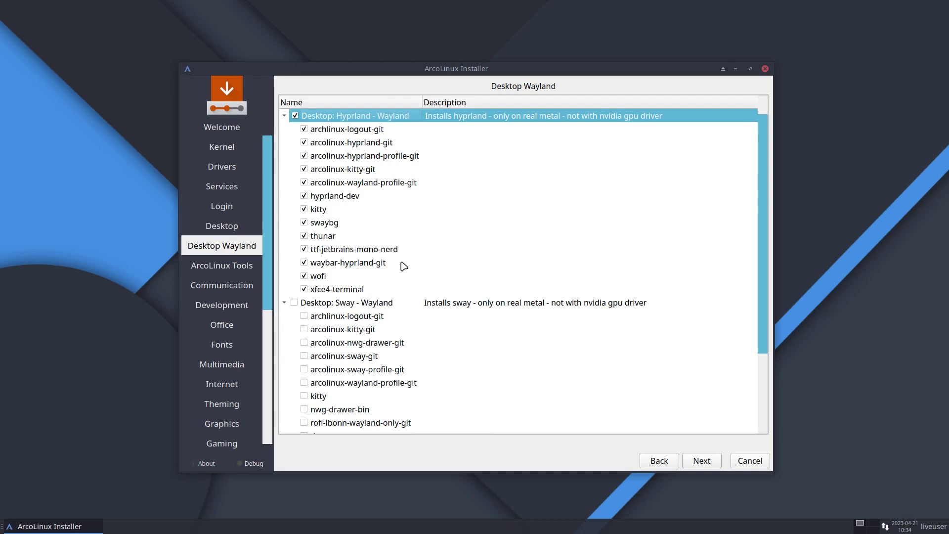
{"action": "left_click", "coordinate": [702, 460]}
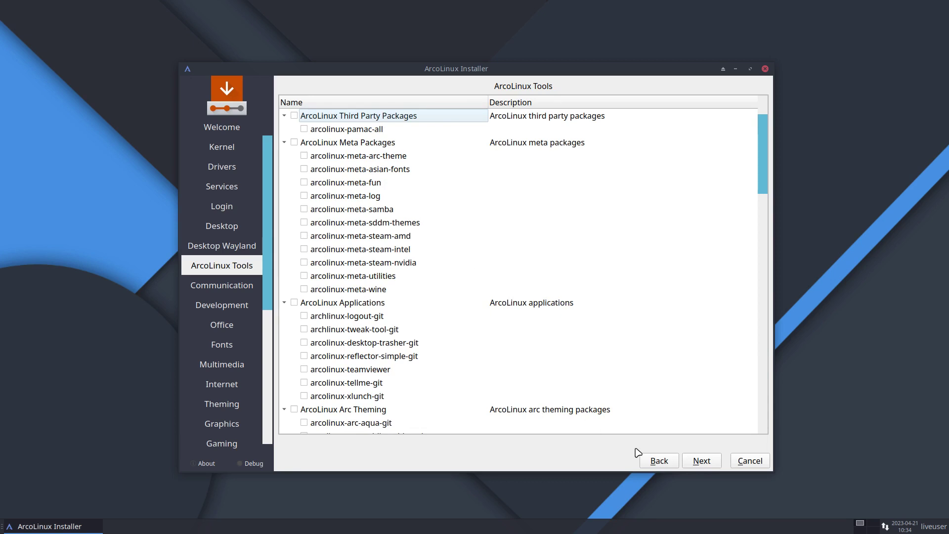
{"action": "left_click", "coordinate": [658, 461]}
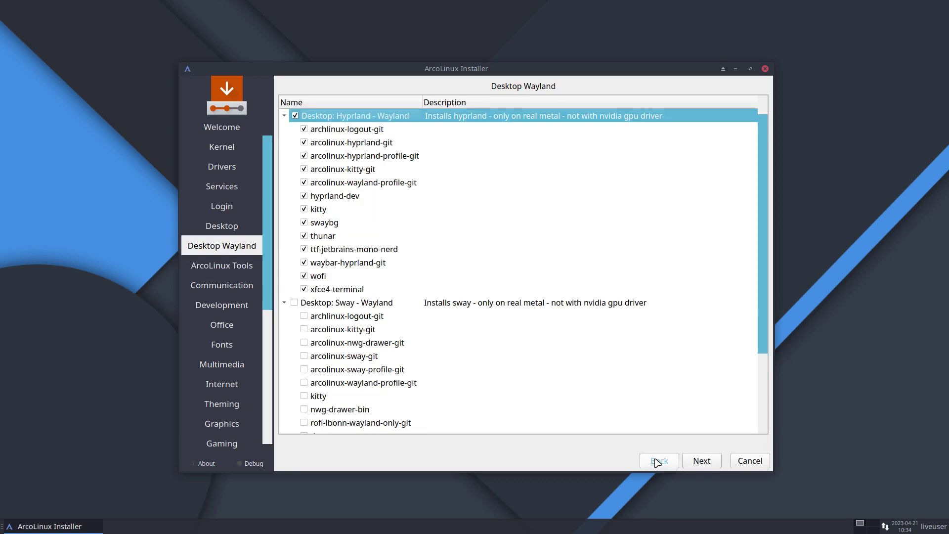
{"action": "left_click", "coordinate": [695, 463]}
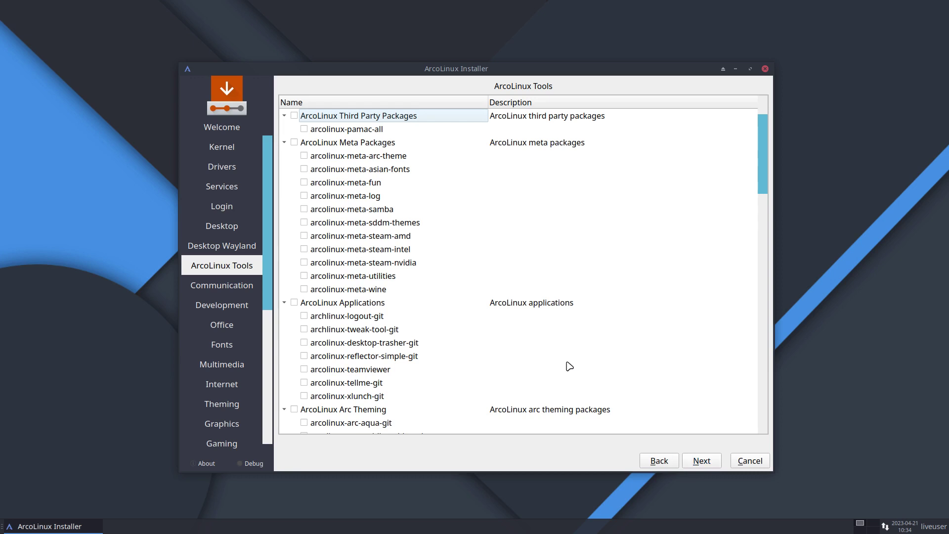
{"action": "left_click", "coordinate": [654, 462]}
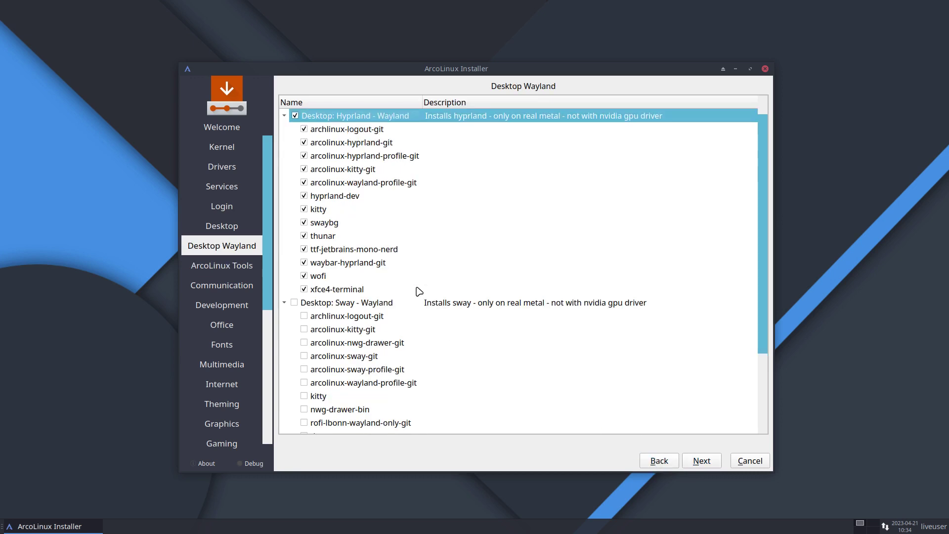
Step: Untick the Hyprland group, then tick arcolinux-hyprland-git, arcolinux-hyprland-profile-git and arcolinux-wayland-profile-git
{"action": "left_click", "coordinate": [295, 116]}
{"action": "left_click", "coordinate": [304, 143]}
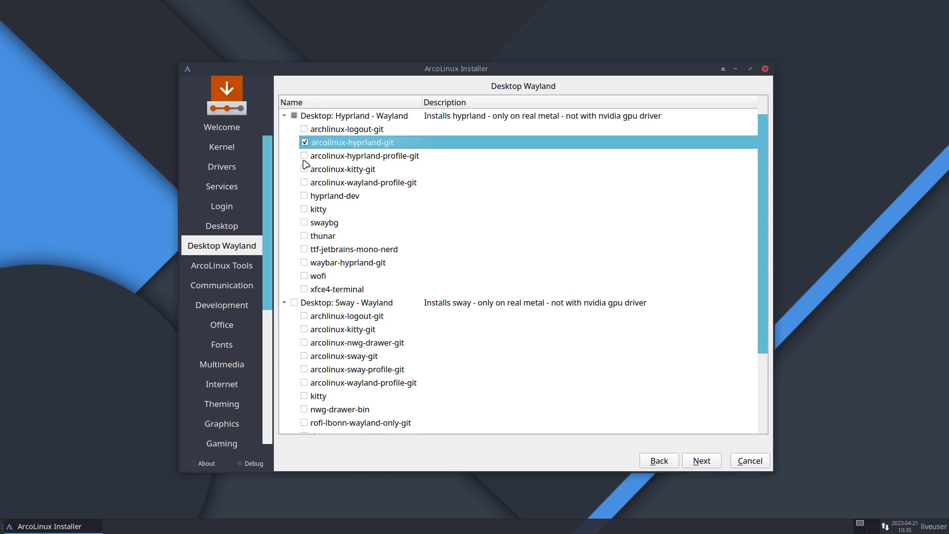
{"action": "left_click", "coordinate": [305, 156]}
{"action": "left_click", "coordinate": [305, 183]}
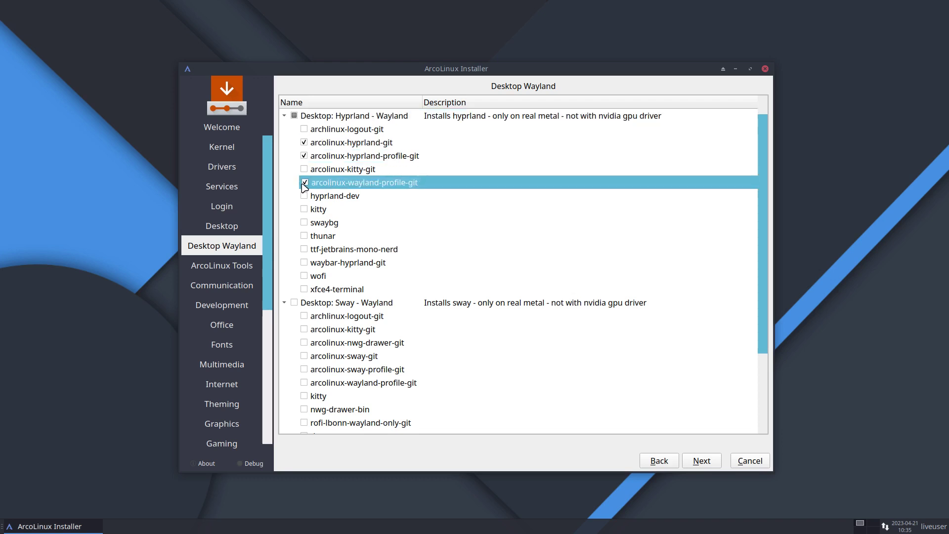